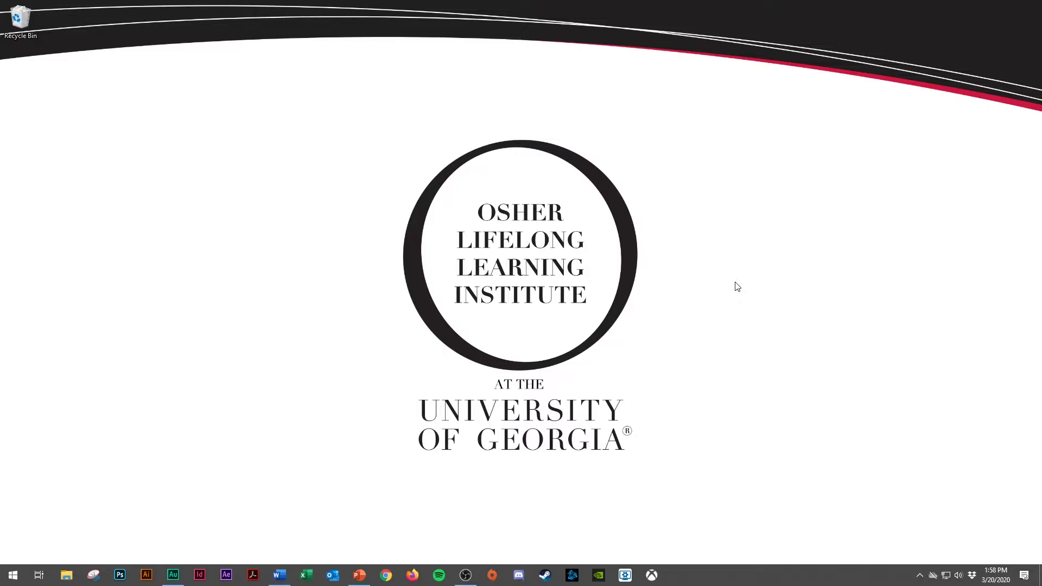
# Step: Open the Outlook inbox in Chrome, read the "Zoom Meeting 2" e-mail and follow its link to join the meeting
pyautogui.click(385, 575)
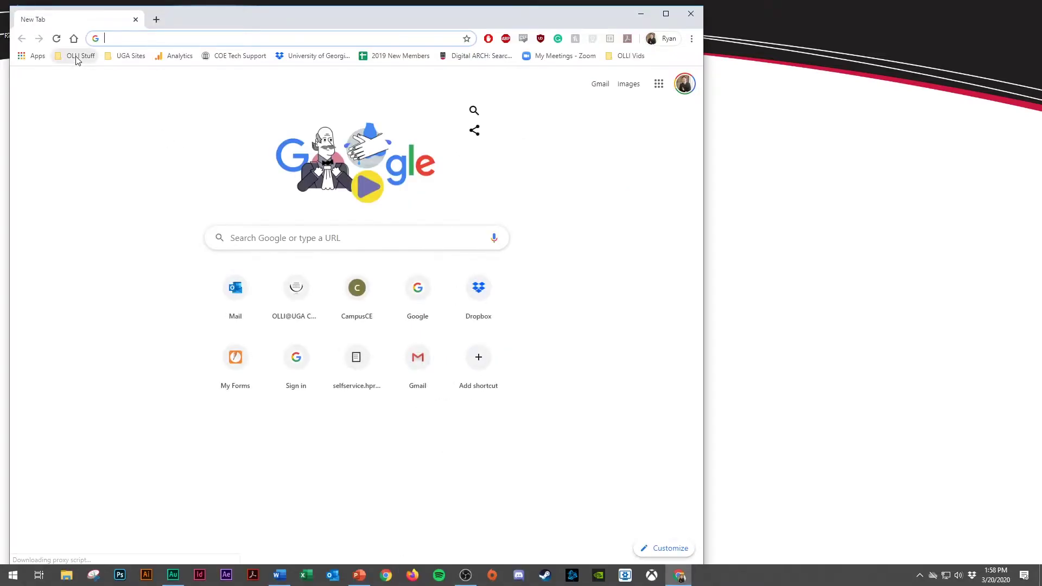
pyautogui.click(76, 57)
pyautogui.click(88, 161)
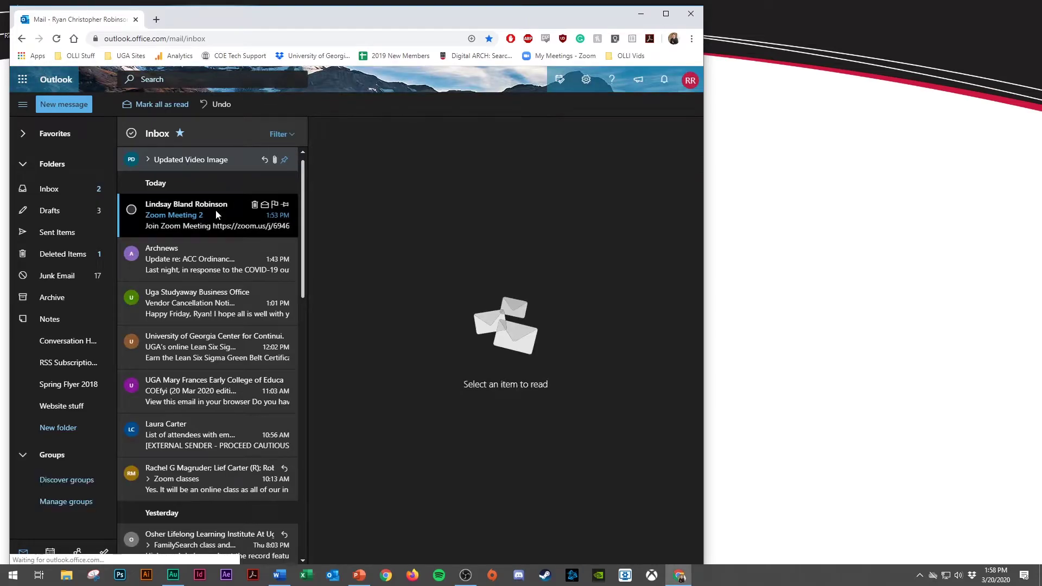
pyautogui.click(216, 210)
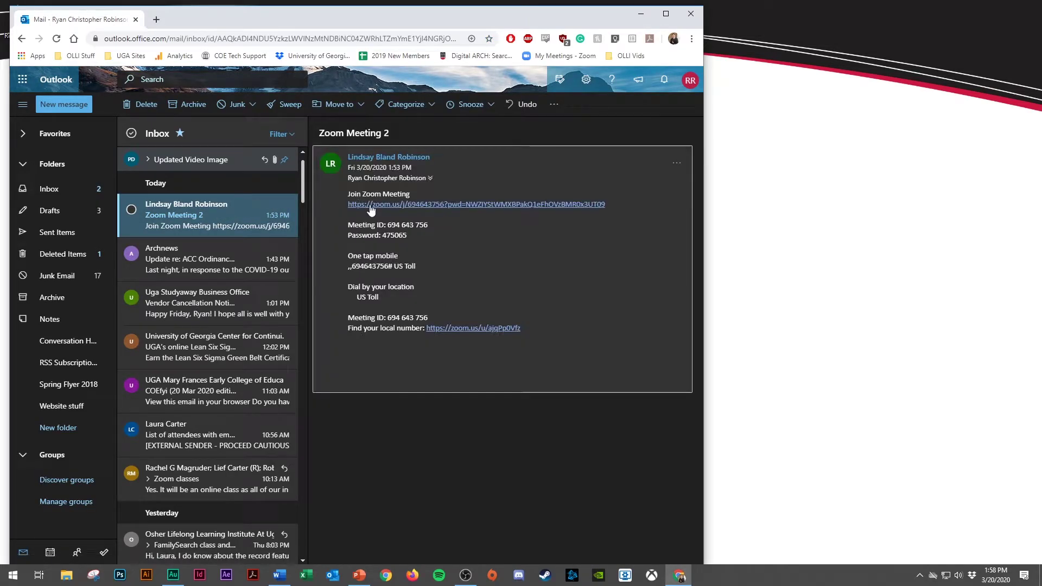
pyautogui.click(370, 205)
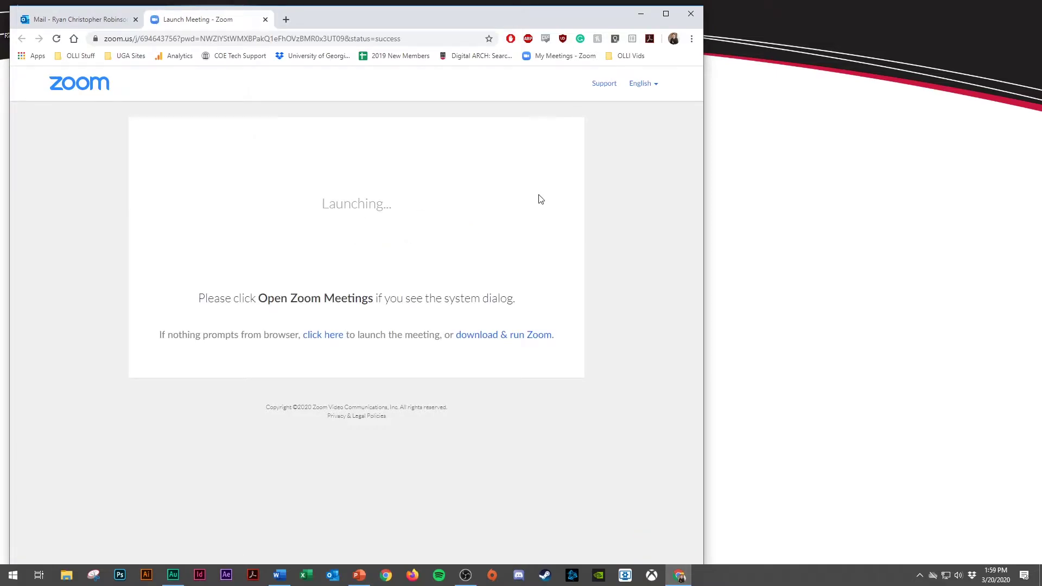
# Step: Download and run the Zoom launcher, then join the meeting under the display name OLLI Presenter
pyautogui.click(487, 336)
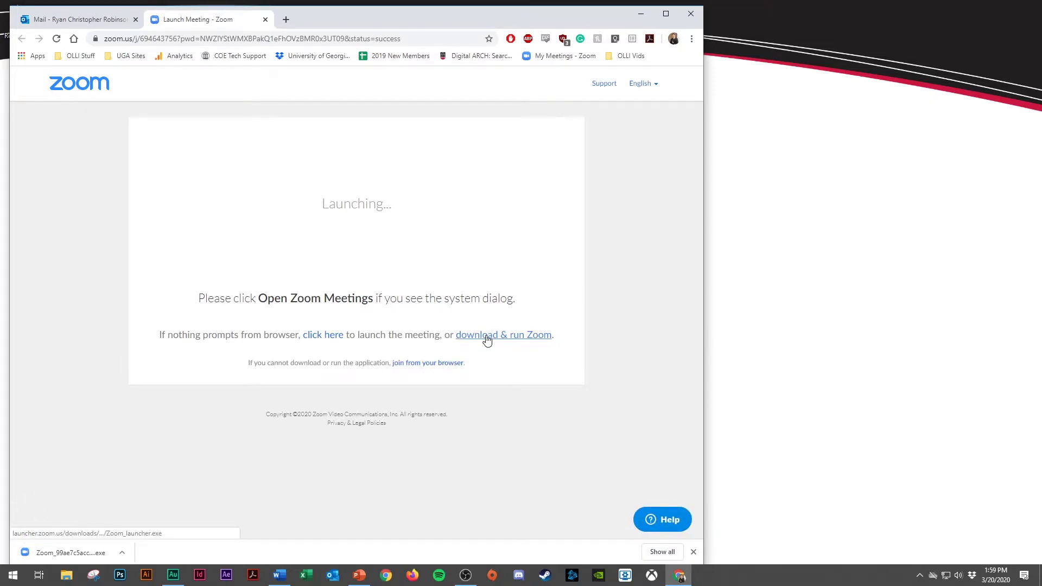
pyautogui.click(70, 553)
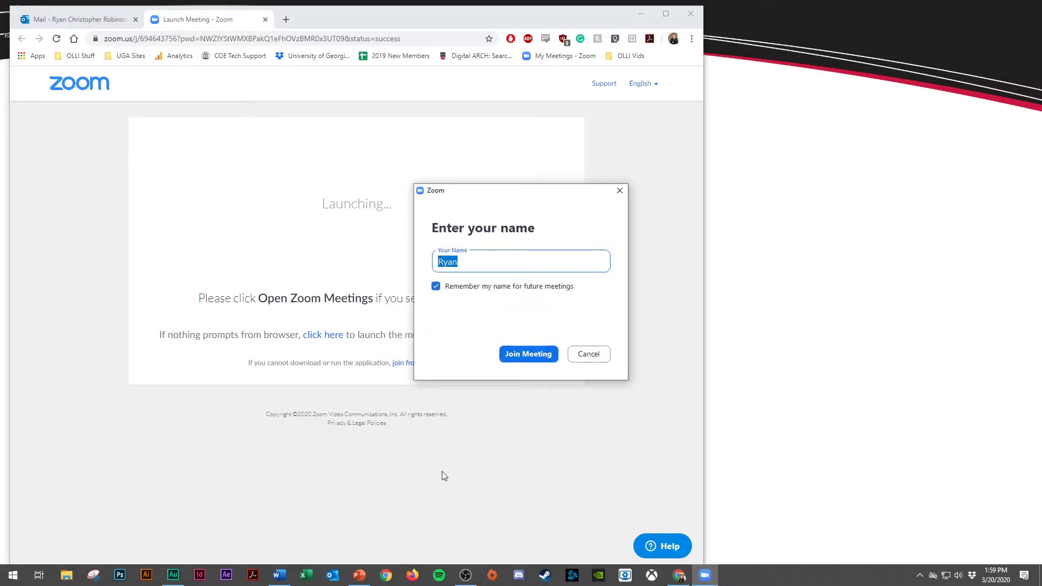
pyautogui.write('OLLI Presenter')
pyautogui.click(526, 355)
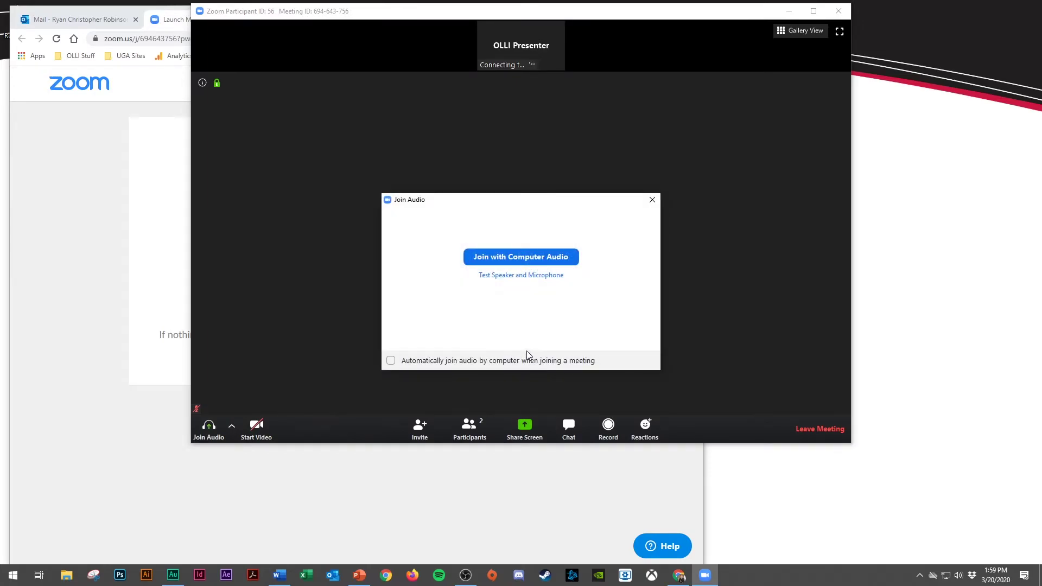
# Step: Test the headset speaker and microphone, confirm that both work and join the meeting with computer audio
pyautogui.click(520, 277)
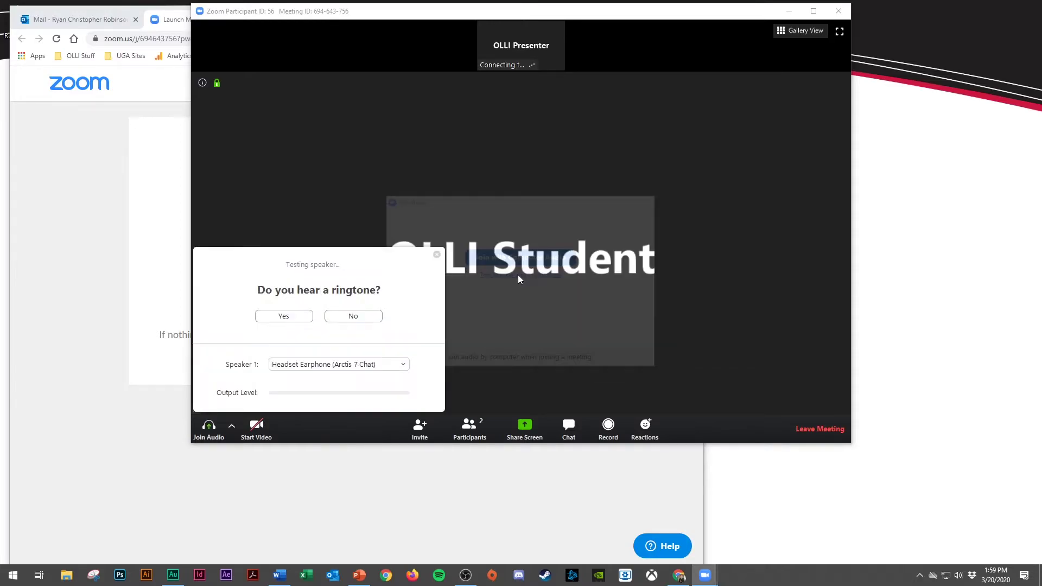
pyautogui.click(284, 317)
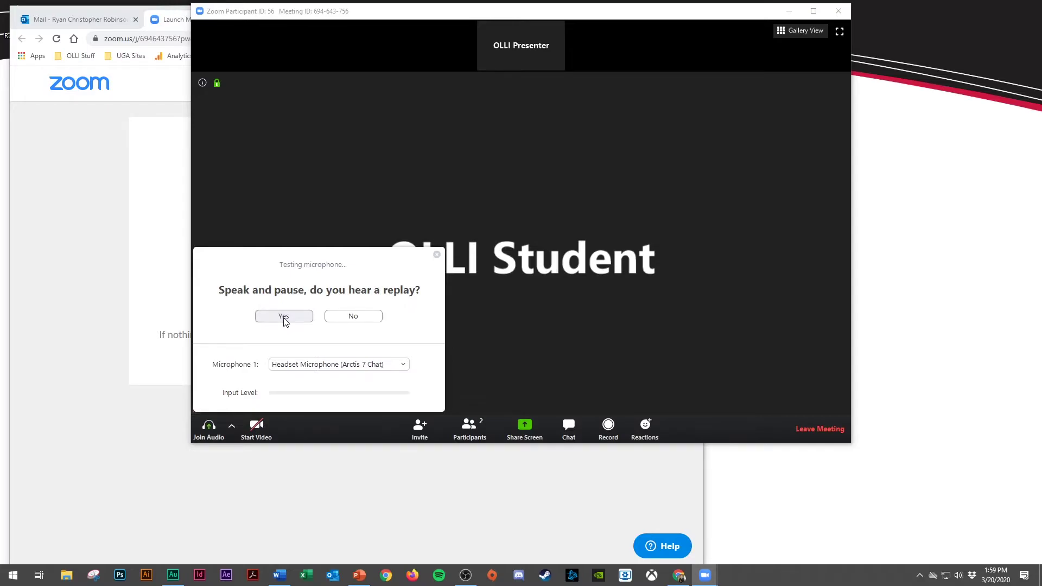
pyautogui.click(284, 317)
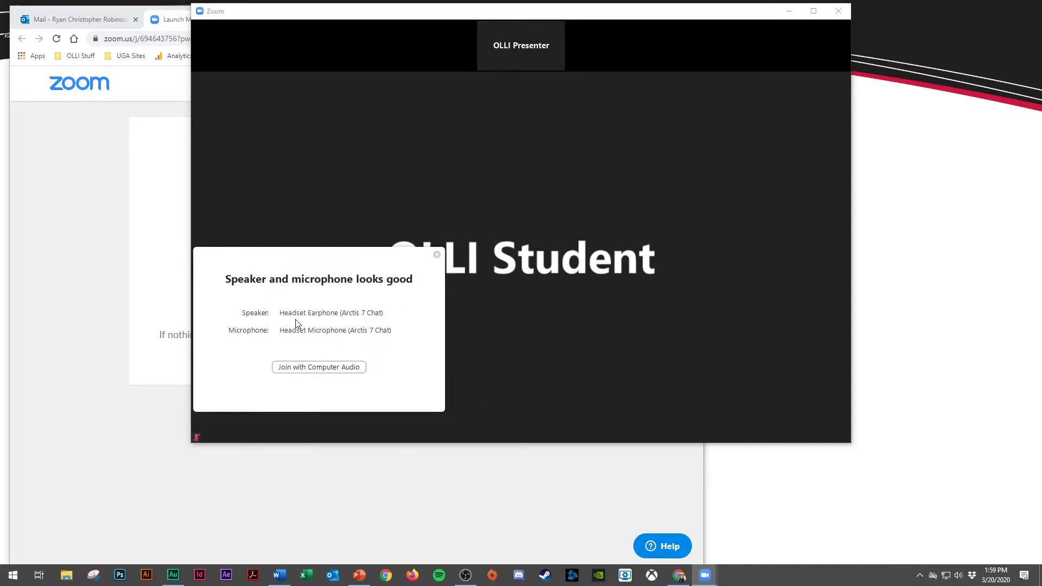
pyautogui.click(322, 369)
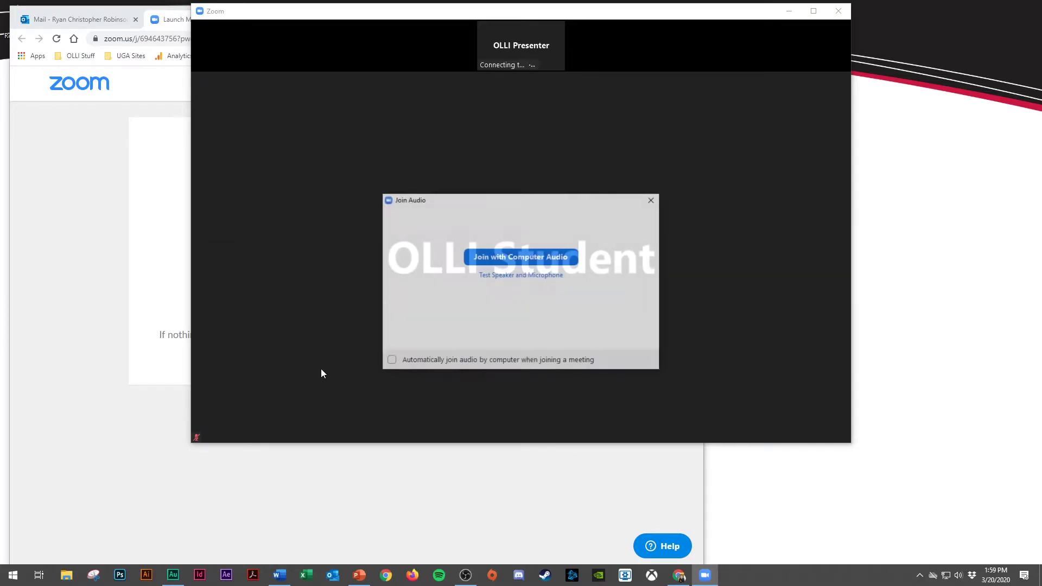
pyautogui.click(522, 259)
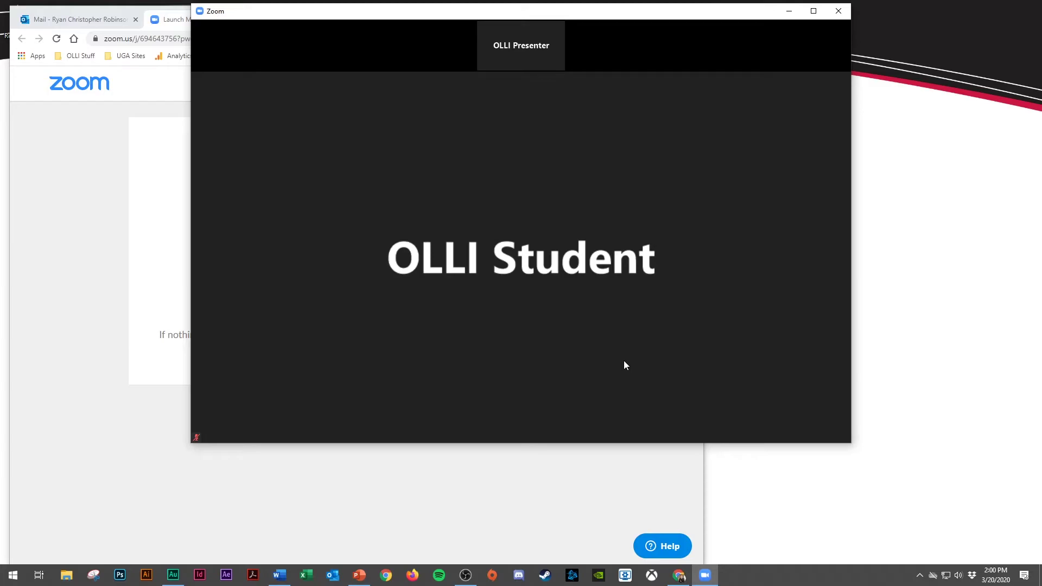
# Step: Show the list of participants beside the meeting video
pyautogui.moveTo(496, 357)
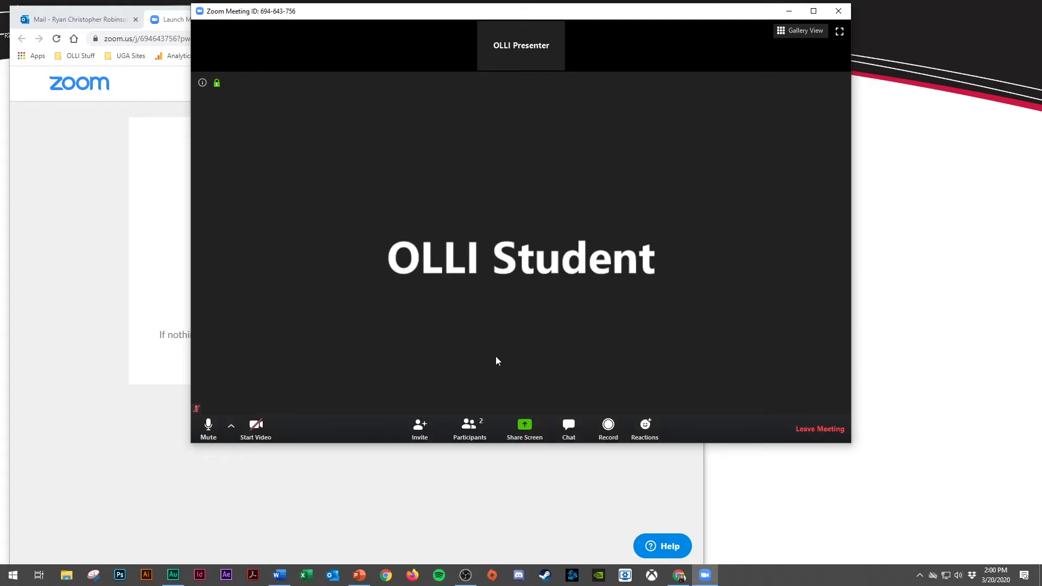
pyautogui.click(465, 433)
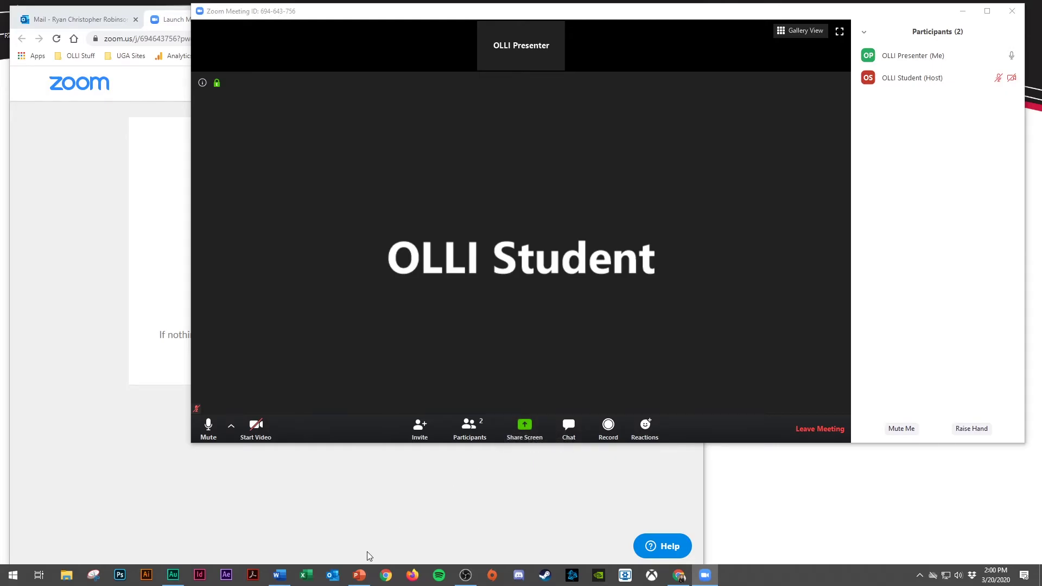
# Step: Check the open Floral flourish presentation in PowerPoint, return to Zoom and share that presentation's window with the meeting
pyautogui.click(358, 576)
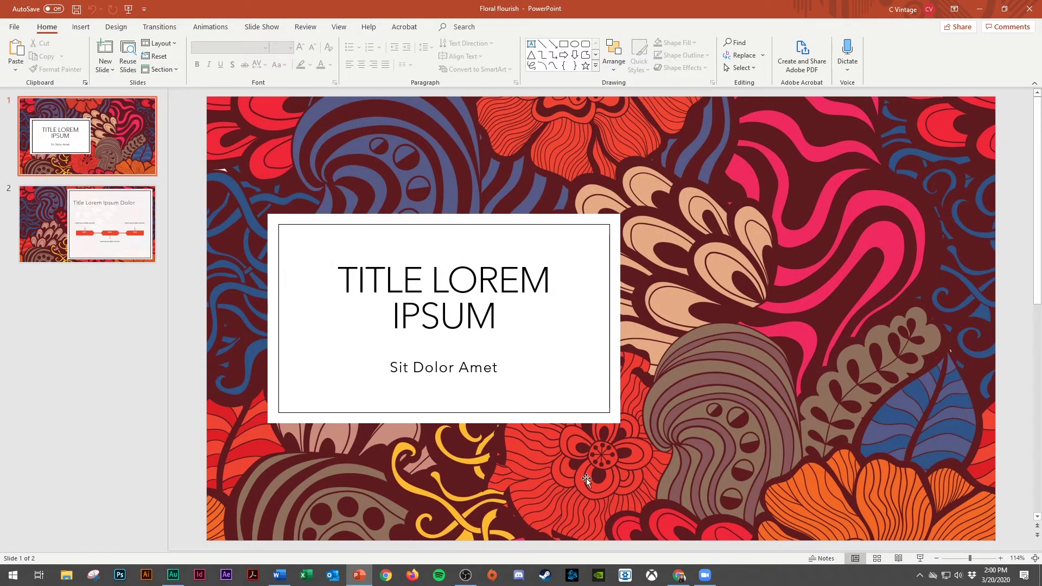
pyautogui.click(711, 579)
pyautogui.moveTo(636, 433)
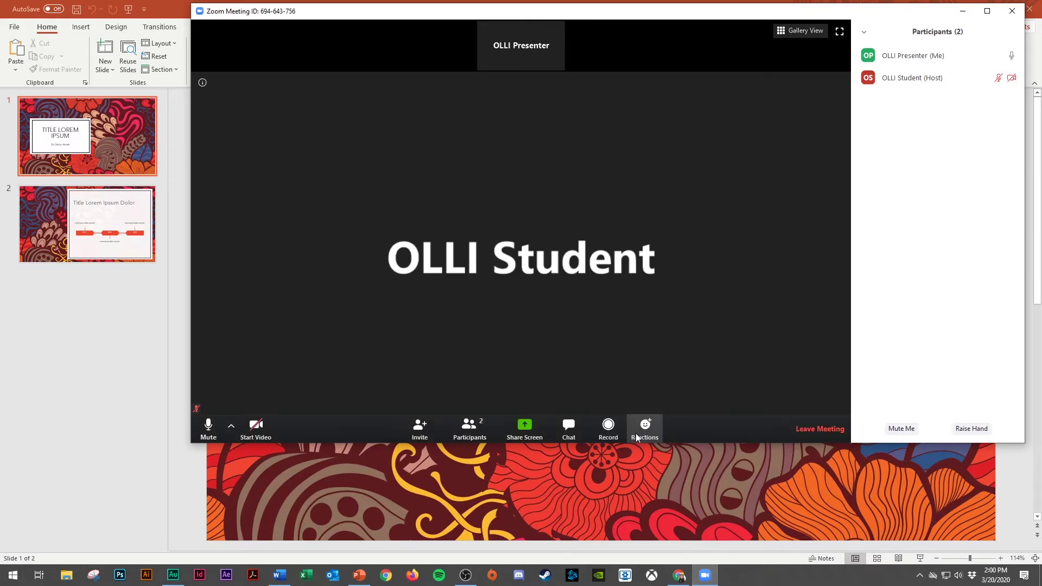
pyautogui.click(525, 428)
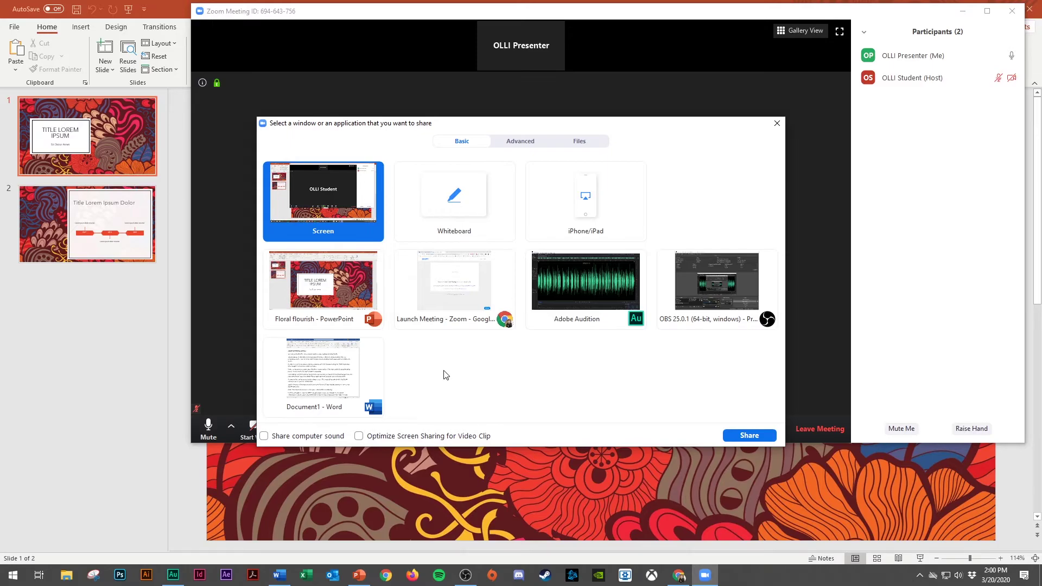
pyautogui.click(316, 289)
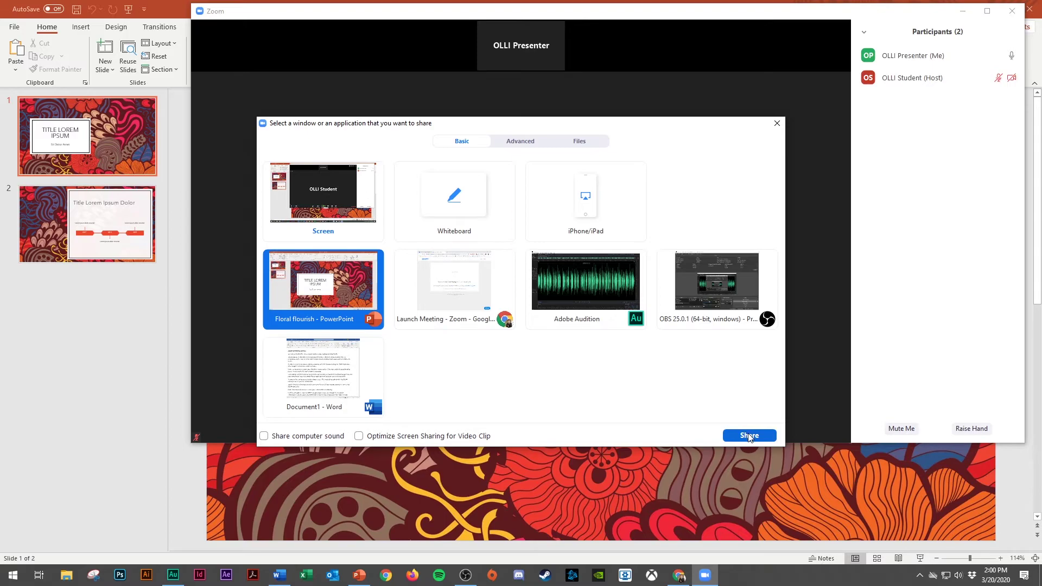
pyautogui.click(748, 436)
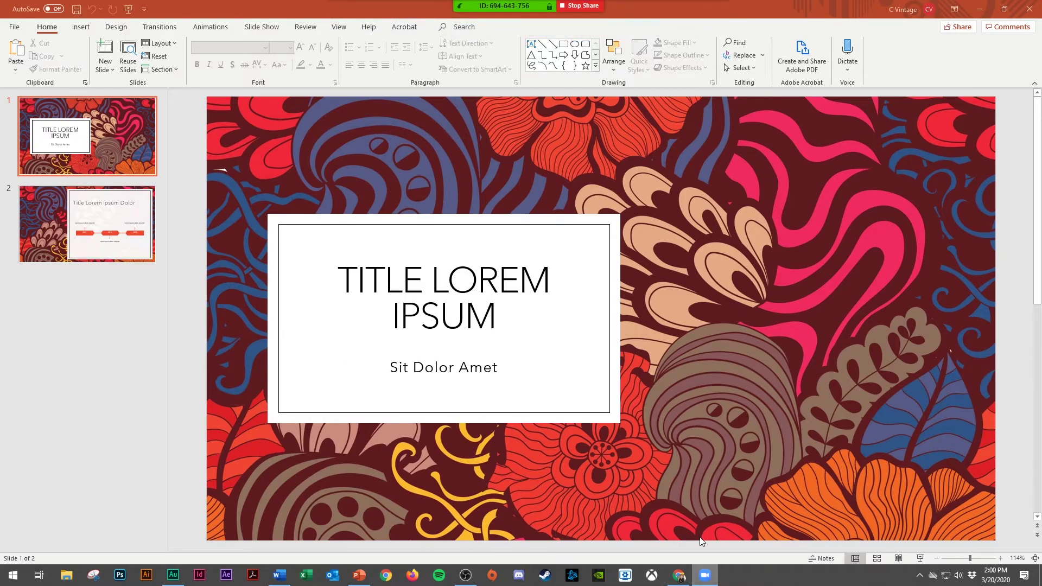
pyautogui.moveTo(543, 7)
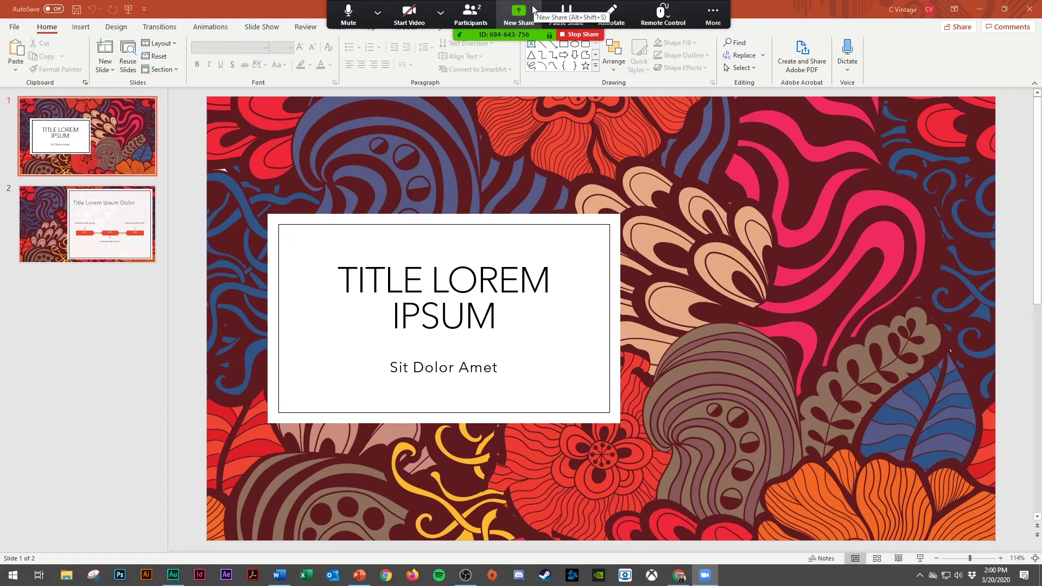
pyautogui.click(440, 12)
pyautogui.click(377, 12)
pyautogui.click(440, 12)
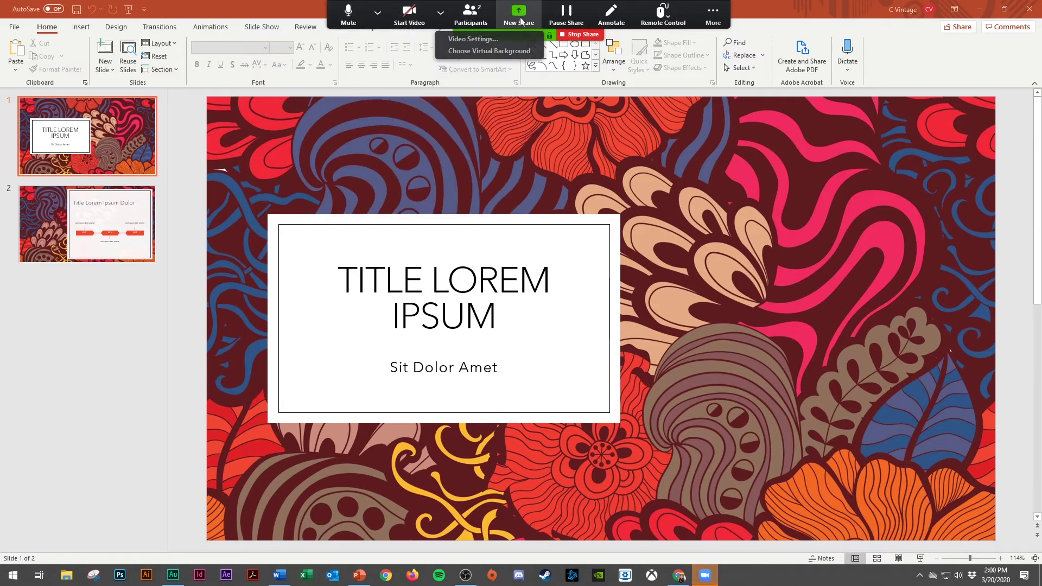
pyautogui.click(440, 12)
# Step: Open the meeting's group chat while sharing, move its window clear of the slide title and close it
pyautogui.click(703, 7)
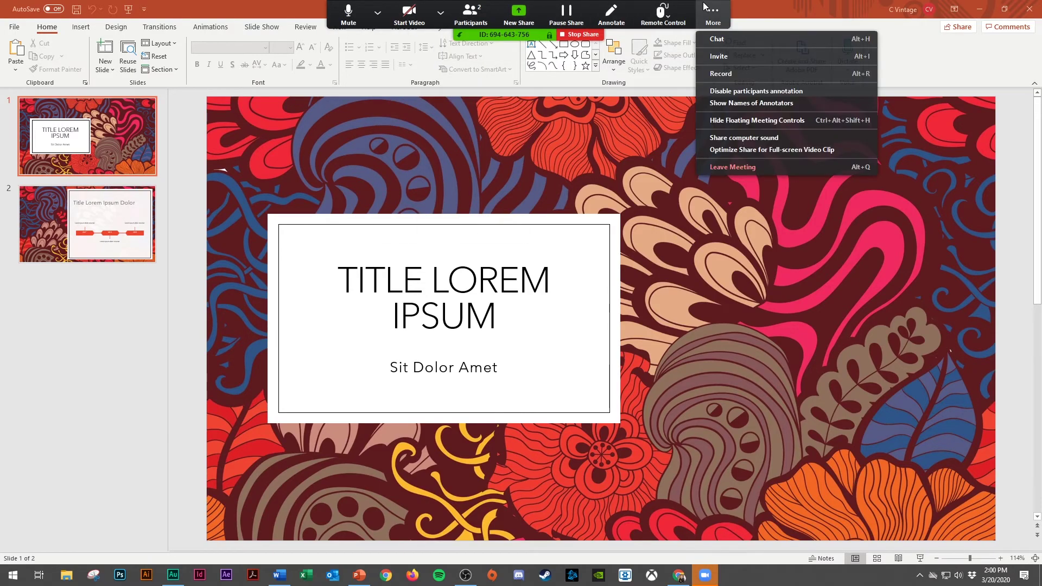
pyautogui.click(714, 40)
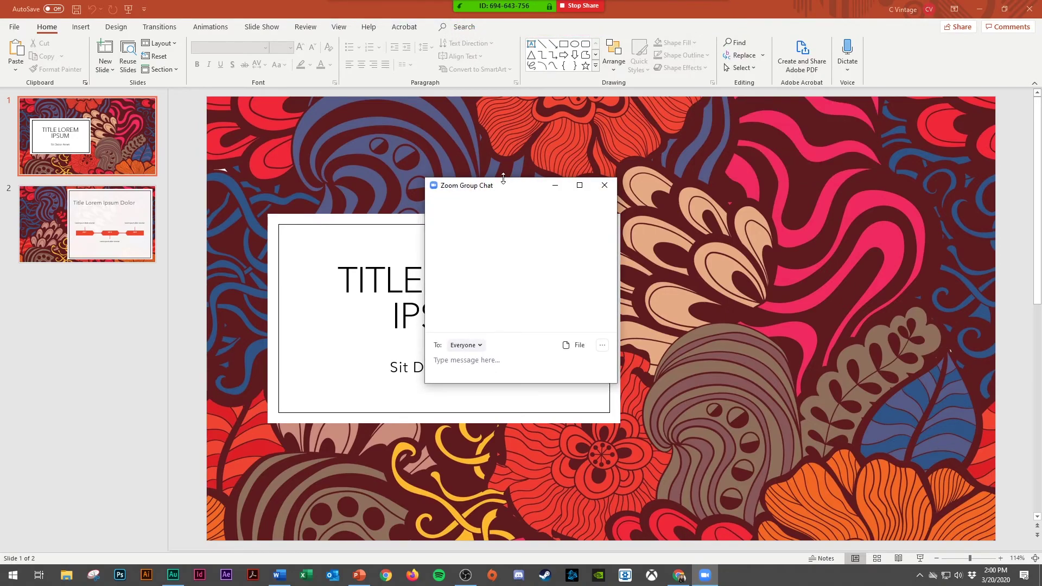
pyautogui.moveTo(502, 185); pyautogui.dragTo(921, 200)
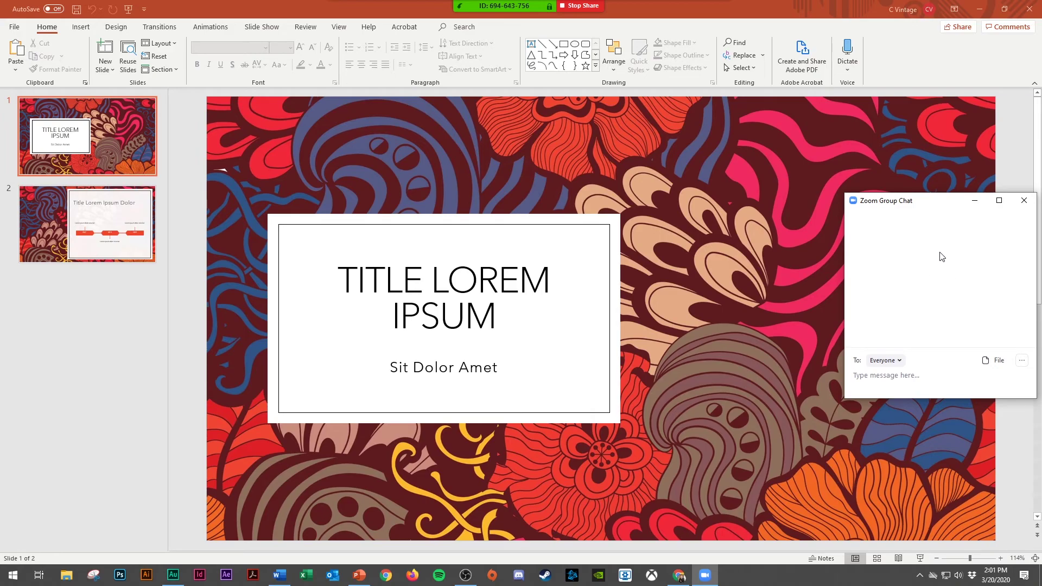
pyautogui.click(1024, 200)
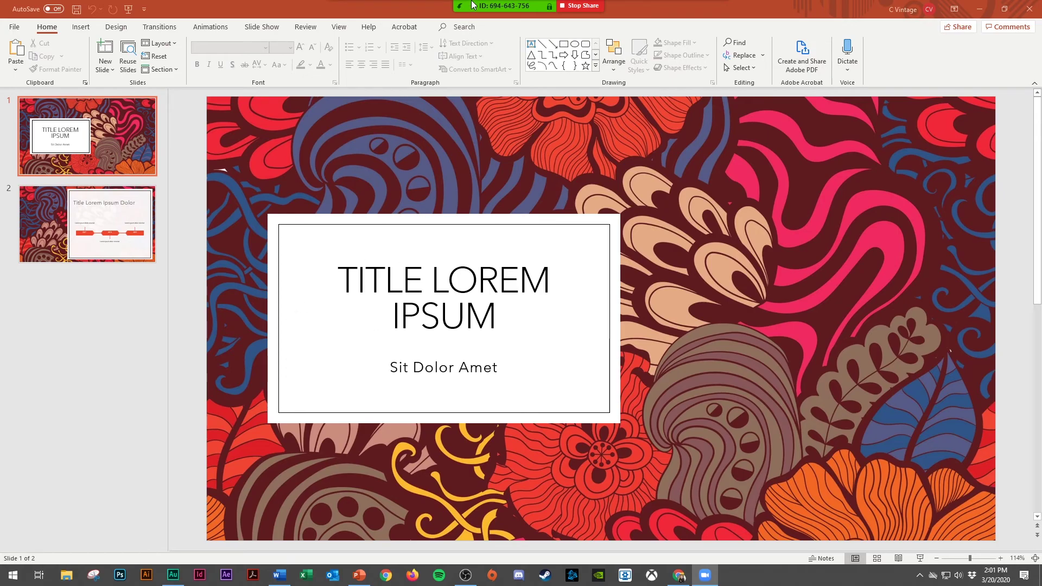
# Step: Display the microphone and speaker choices for the meeting while the presentation is being shared
pyautogui.moveTo(471, 7)
pyautogui.click(377, 13)
pyautogui.click(373, 16)
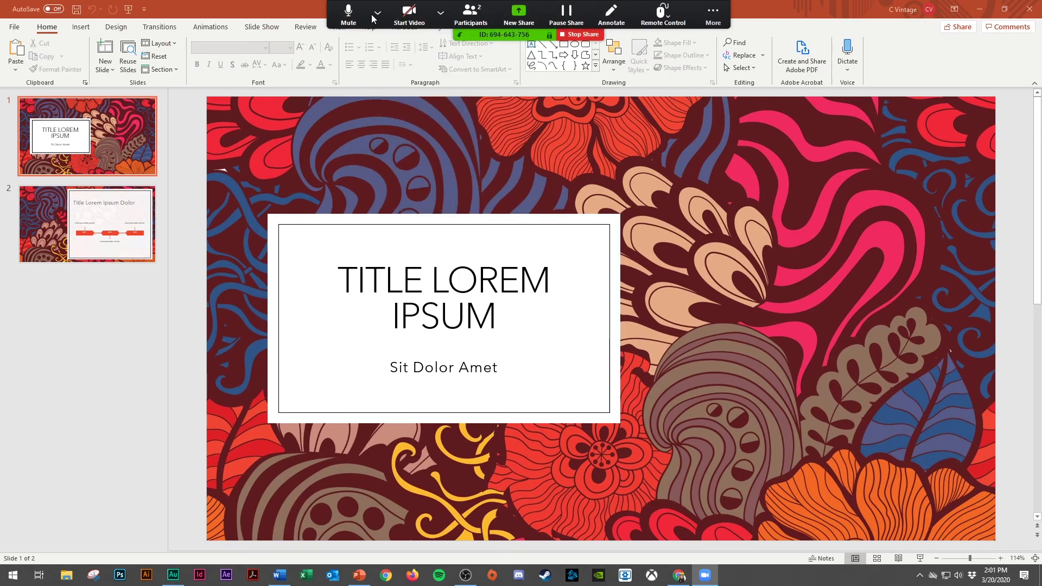
pyautogui.click(377, 14)
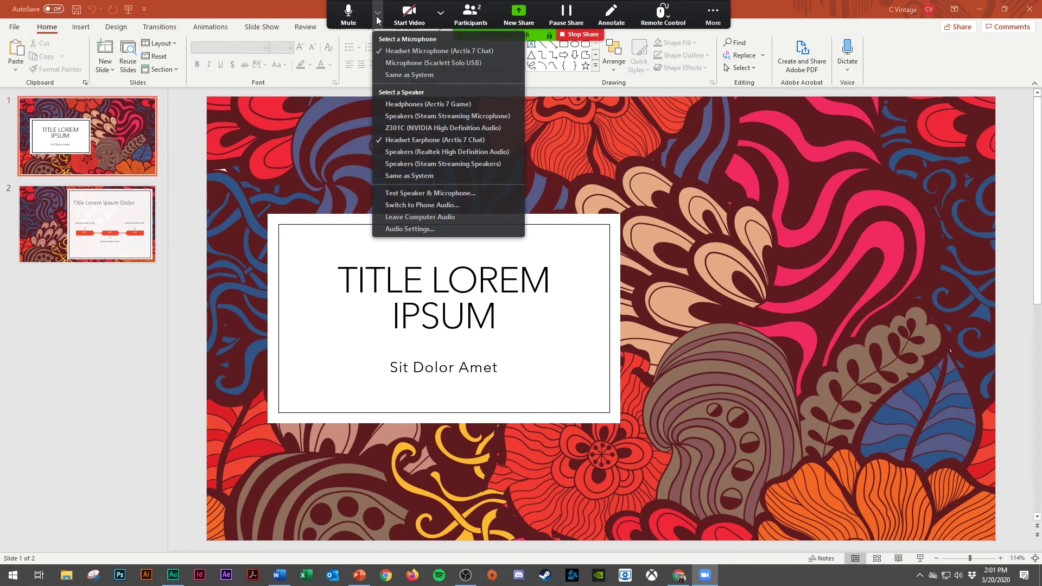